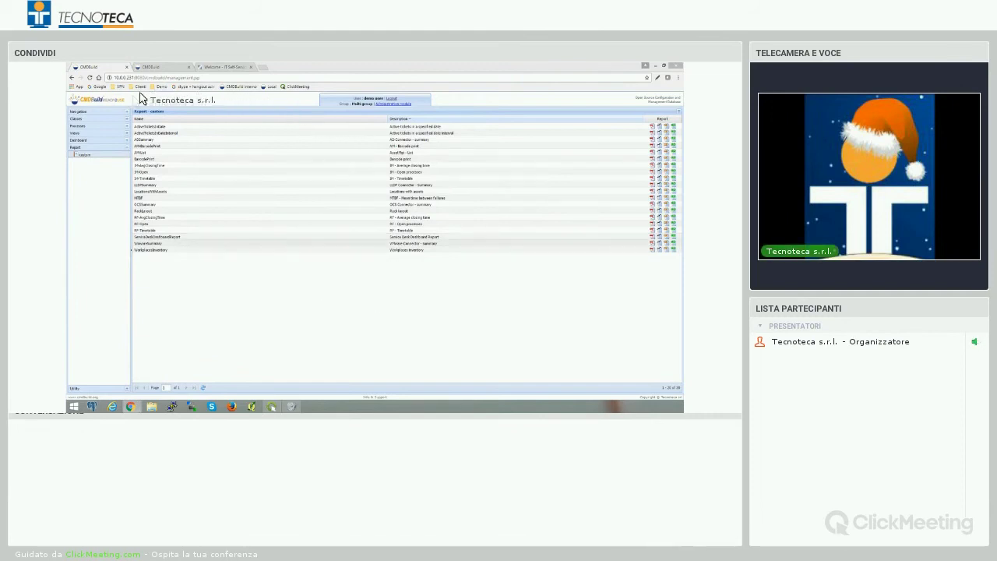
# Browse the data classes, viewing the Infrastructure cards and the Customer cards under Company
pyautogui.click(128, 119)
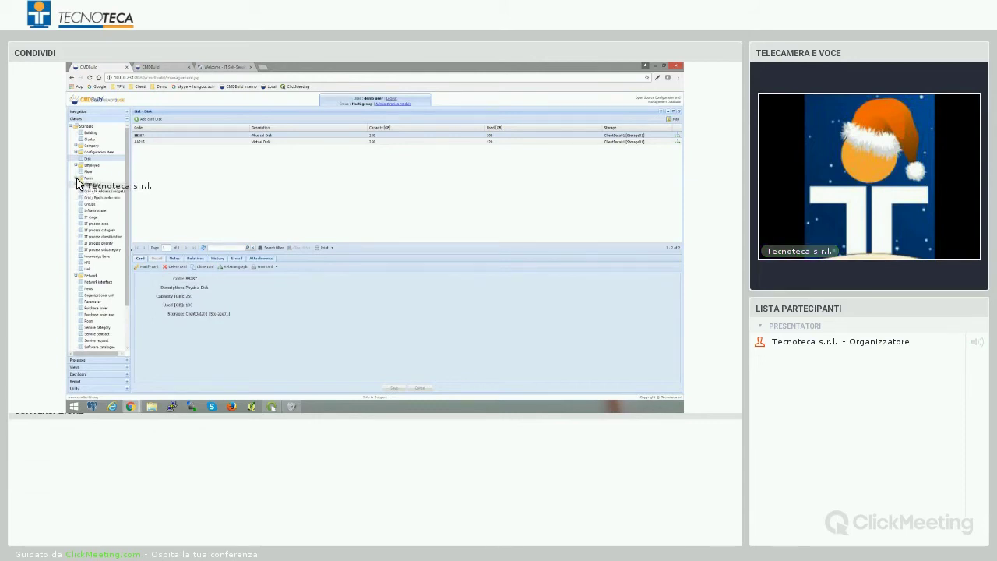
pyautogui.click(92, 211)
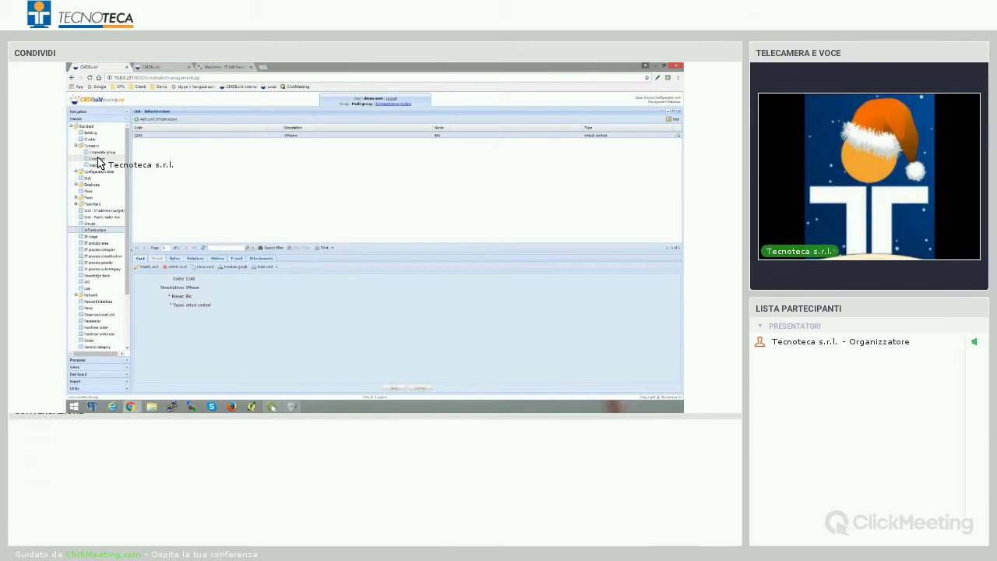
pyautogui.click(98, 159)
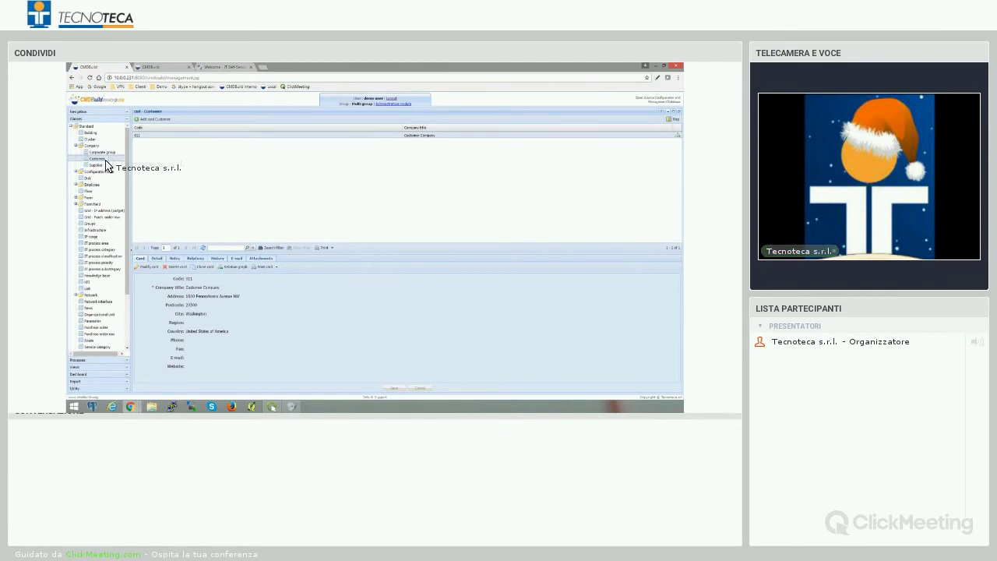
pyautogui.scroll(-1, 82, 255)
pyautogui.scroll(-3, 82, 255)
pyautogui.scroll(4, 106, 272)
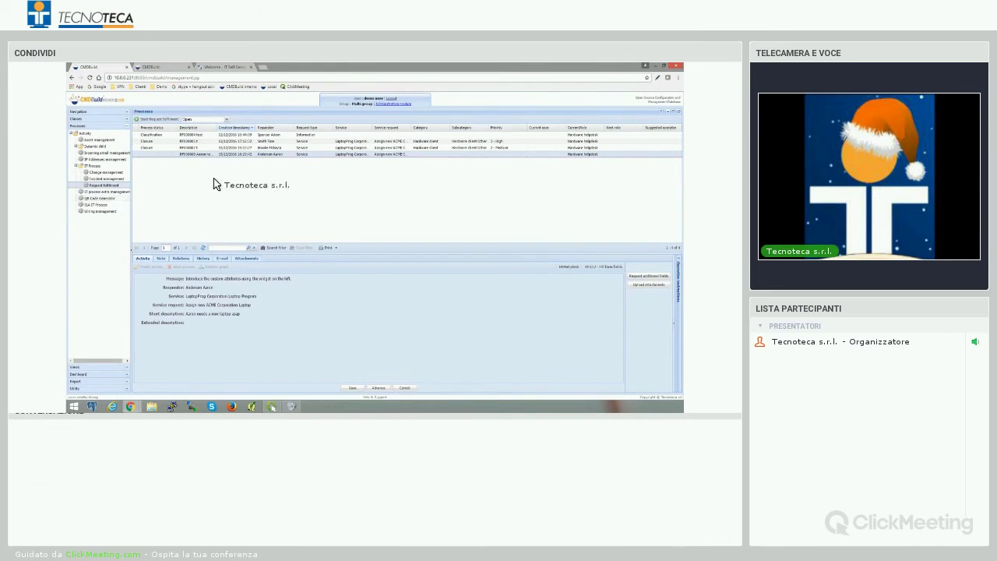
# Return to the custom navigation menu and open the list of all servers under Infrastructure
pyautogui.click(128, 116)
pyautogui.click(127, 112)
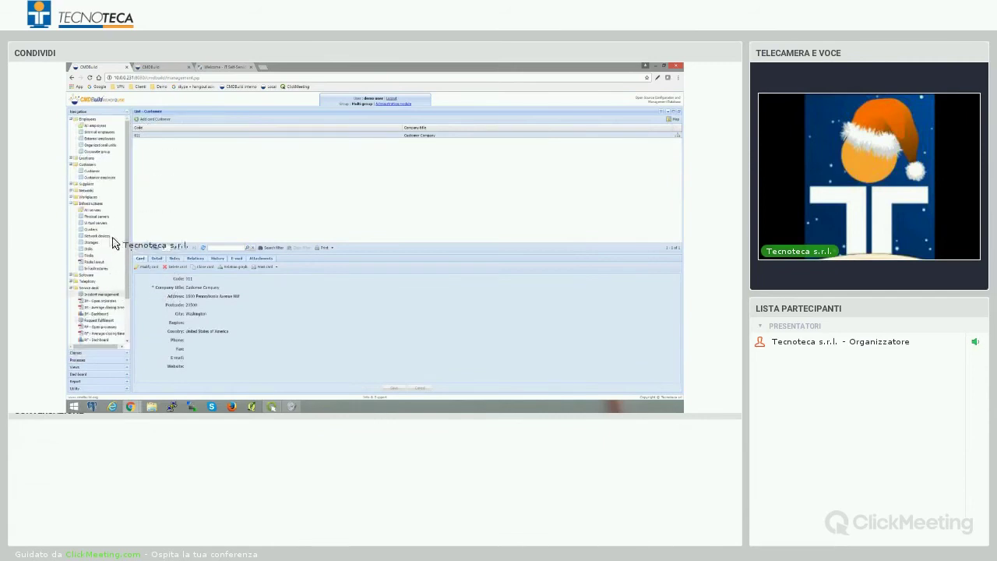
pyautogui.click(102, 209)
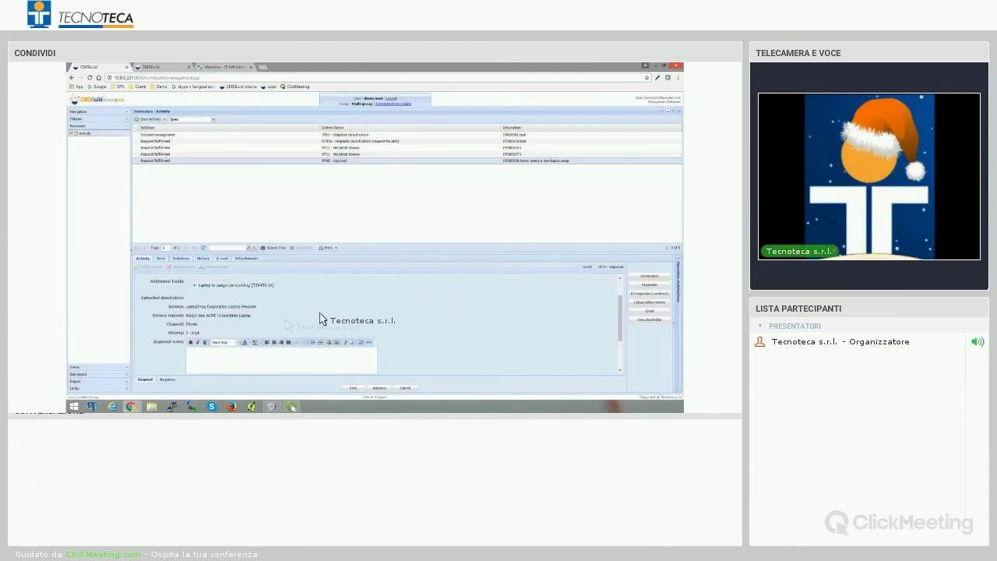
# Review the new laptop request, set its action to Approve and advance the process
pyautogui.scroll(-3, 218, 341)
pyautogui.click(211, 343)
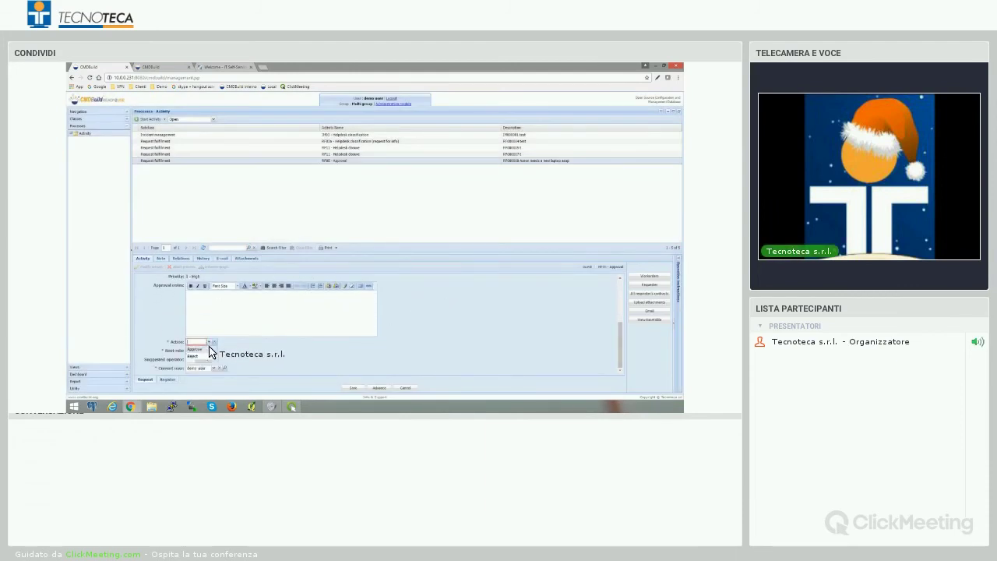
pyautogui.click(207, 349)
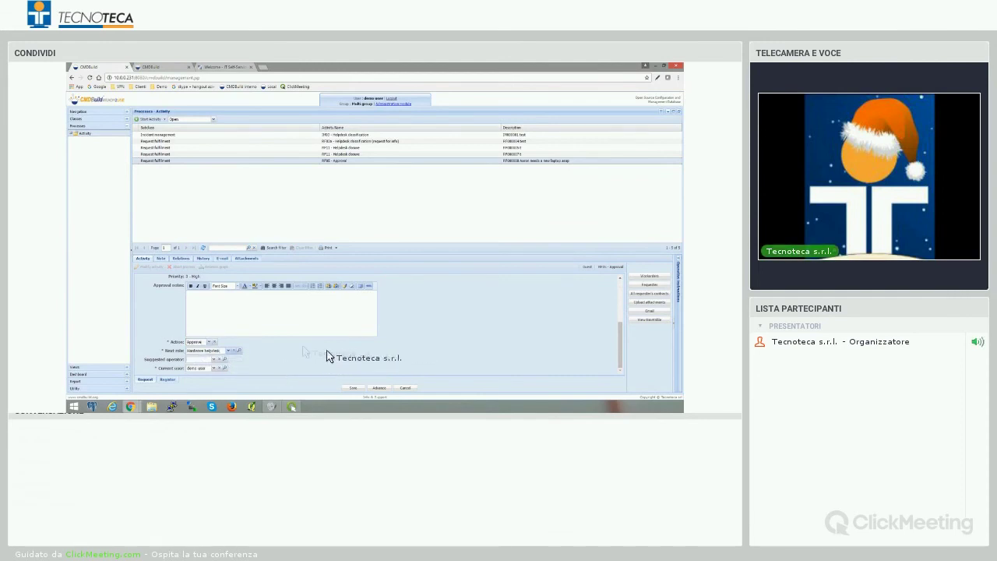
pyautogui.scroll(5, 327, 357)
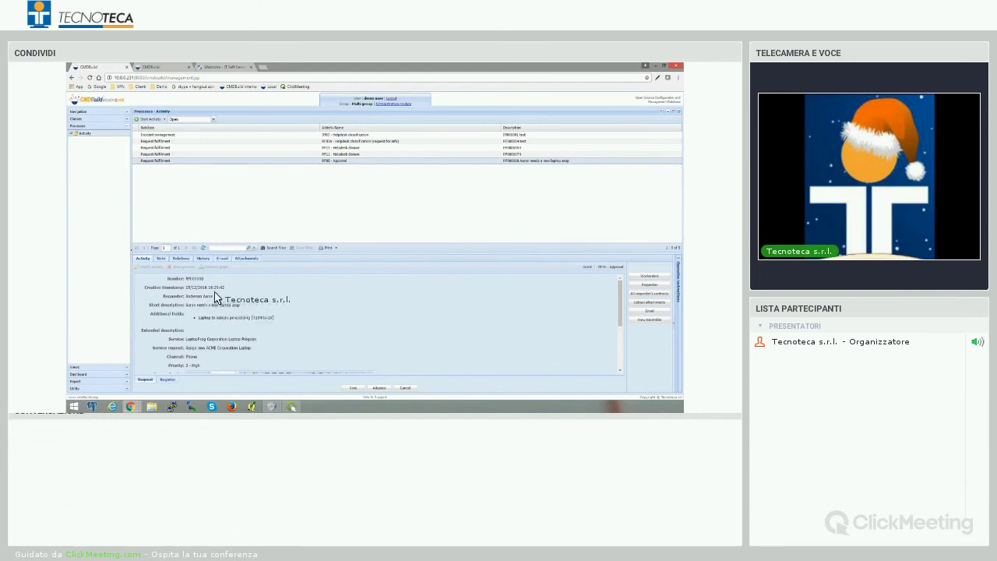
pyautogui.scroll(-1, 359, 330)
pyautogui.scroll(-2, 359, 330)
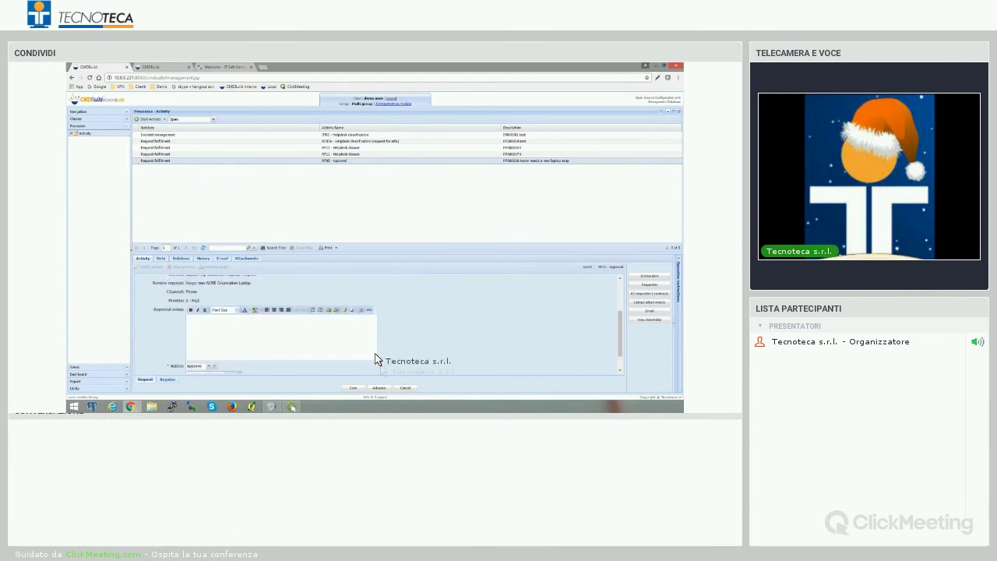
pyautogui.click(379, 388)
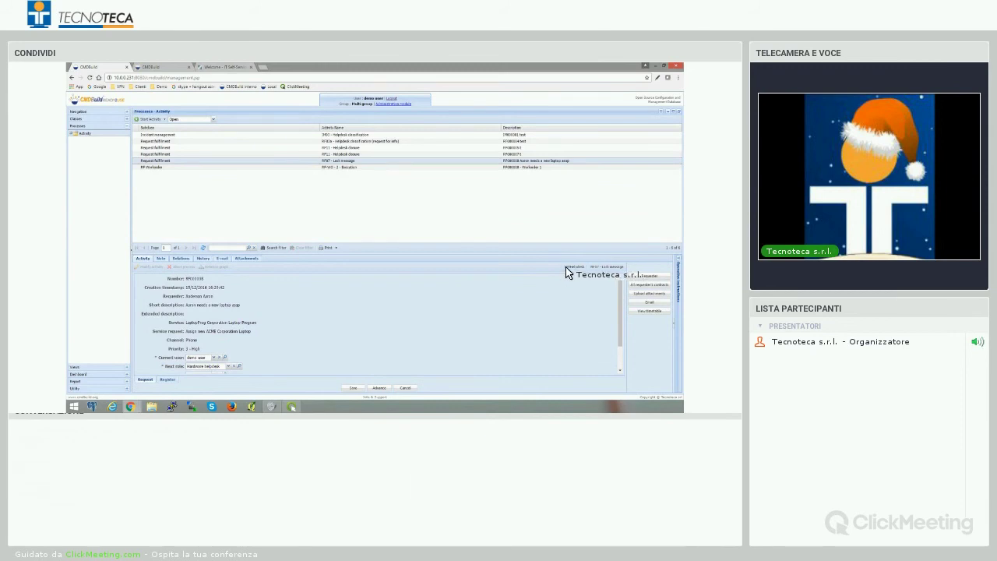
# Open the Laptop assignment work order linked to the approved laptop request
pyautogui.scroll(-2, 438, 302)
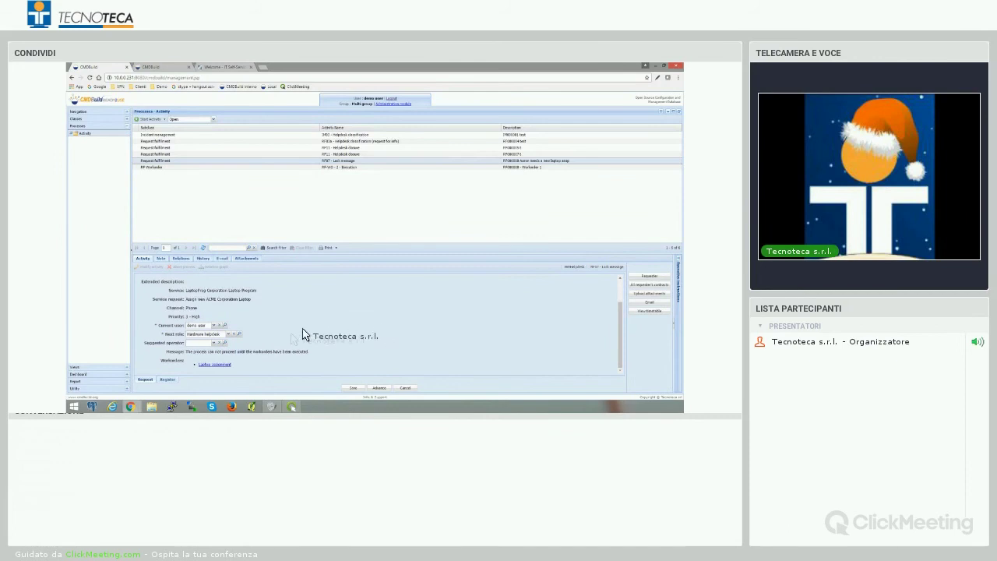
pyautogui.click(222, 365)
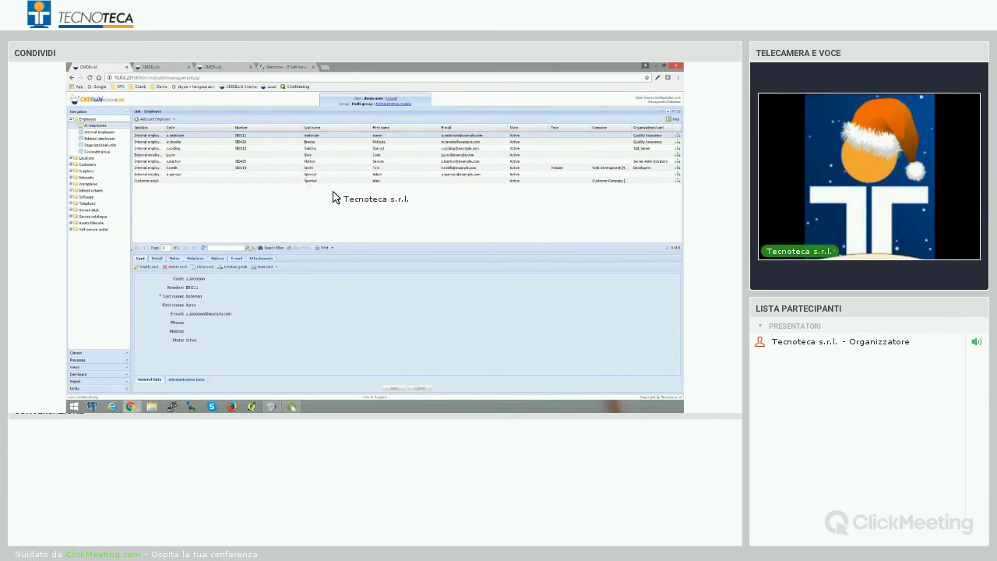
# Open the Administration module in a new browser tab and switch to another CMDBuild tab
pyautogui.rightClick(403, 109)
pyautogui.click(412, 111)
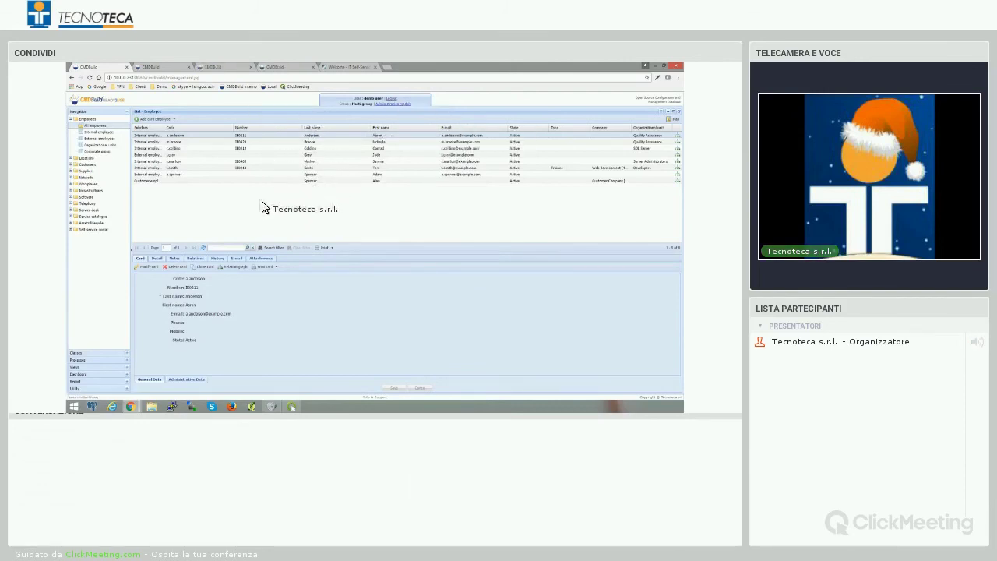
pyautogui.click(231, 68)
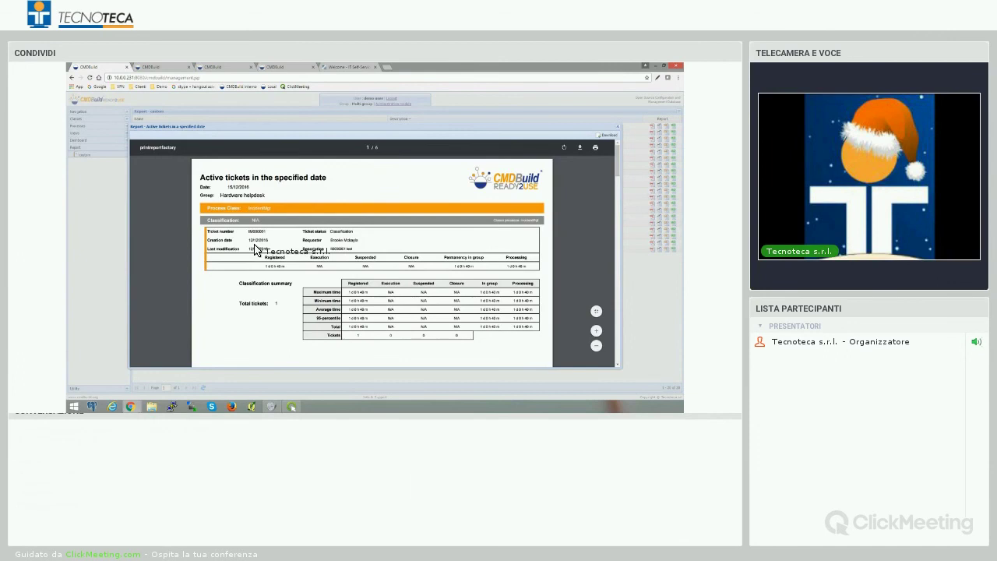
# Read through the report on active tickets in a specified date, from the ticket details to the final report summary and legend
pyautogui.scroll(-5, 308, 251)
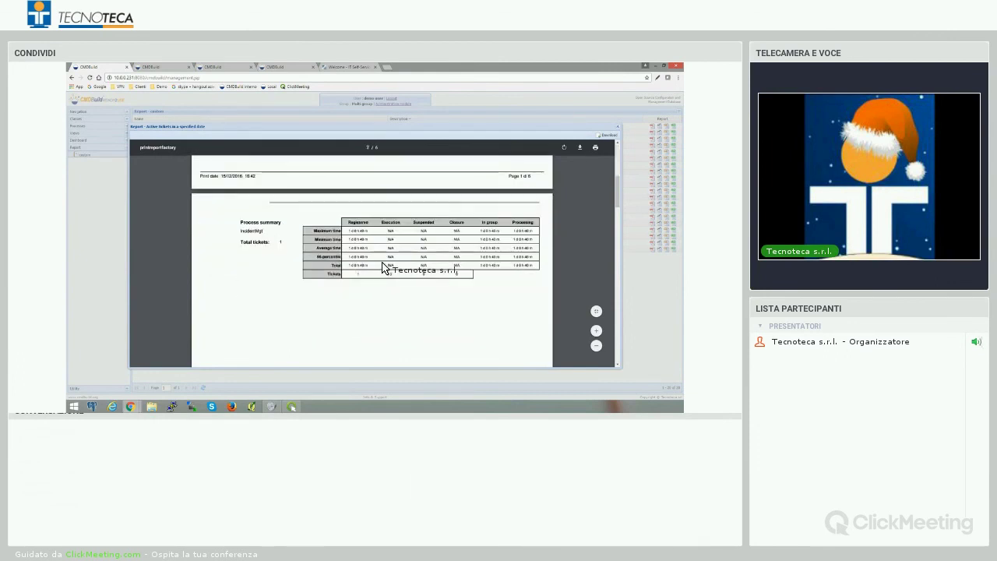
pyautogui.scroll(-5, 381, 266)
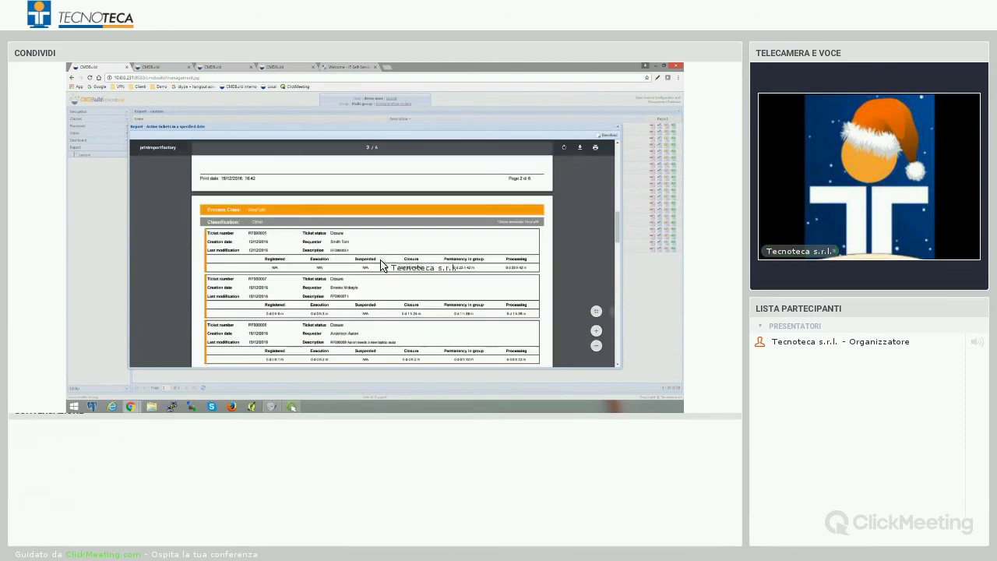
pyautogui.scroll(-3, 335, 290)
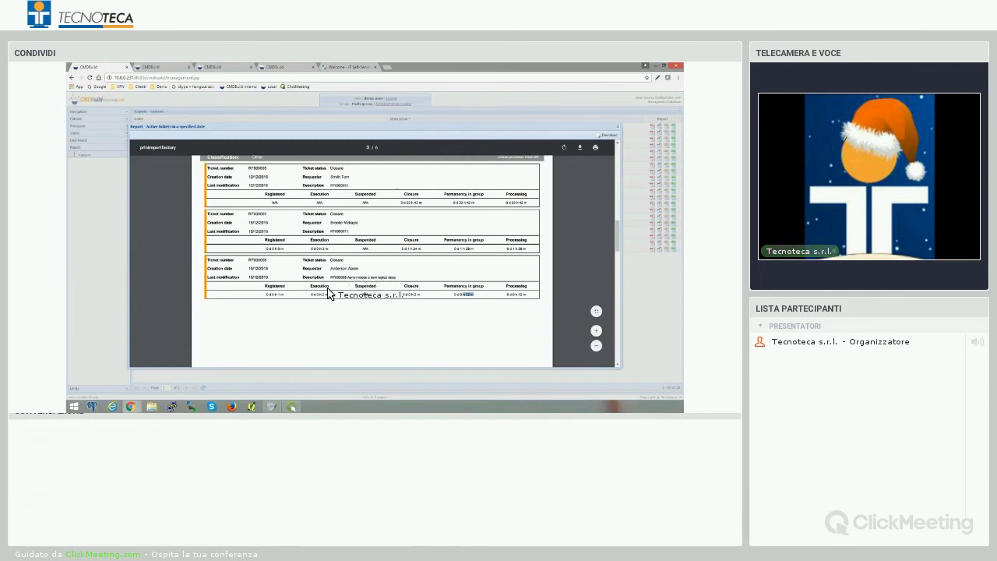
pyautogui.scroll(1, 335, 288)
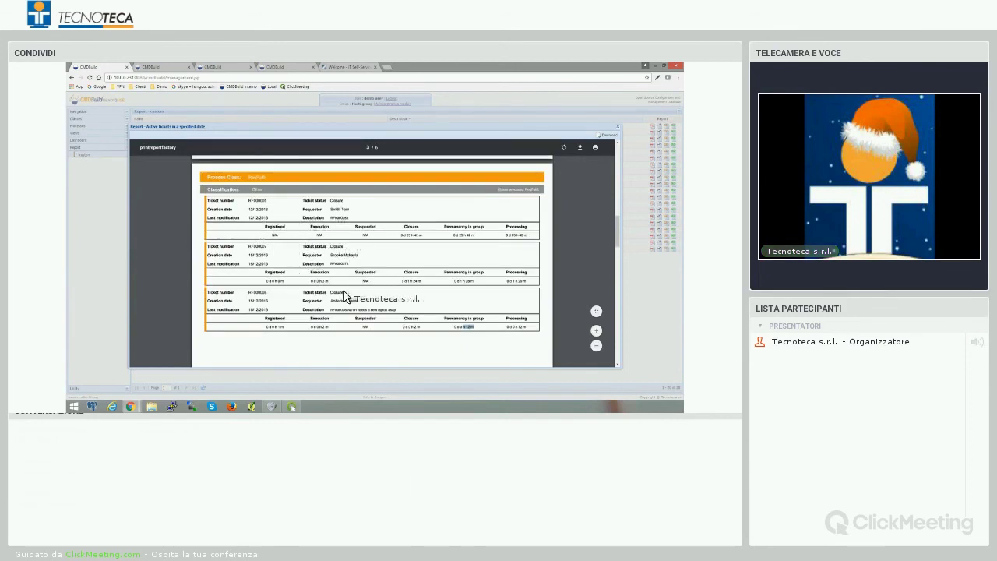
pyautogui.scroll(-5, 367, 267)
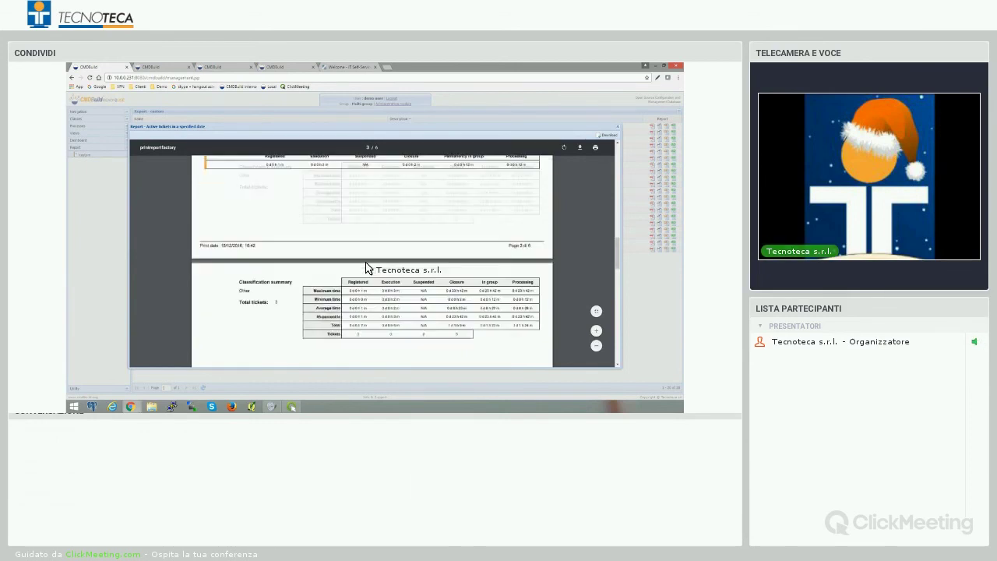
pyautogui.scroll(4, 370, 267)
pyautogui.scroll(-4, 370, 267)
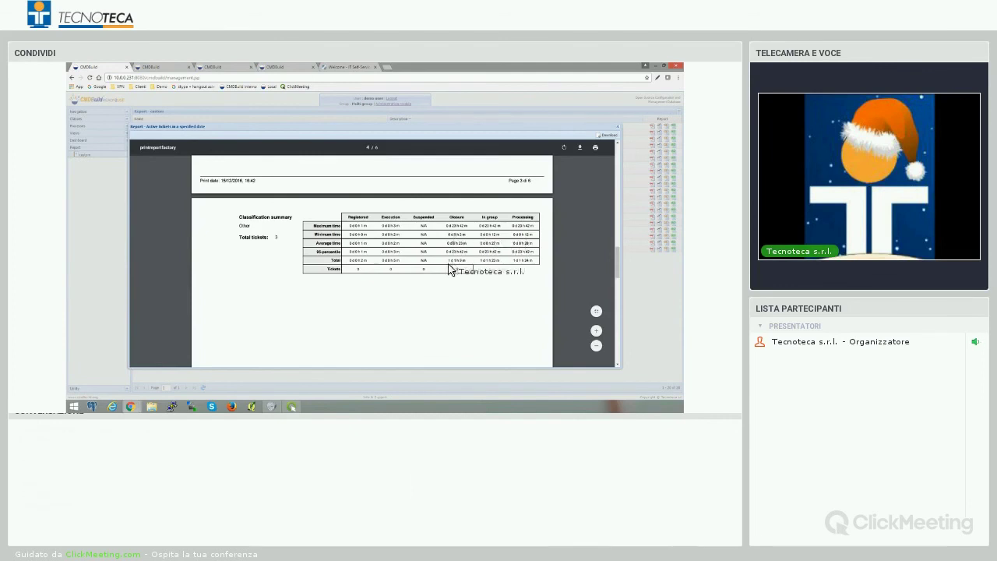
pyautogui.scroll(-5, 460, 261)
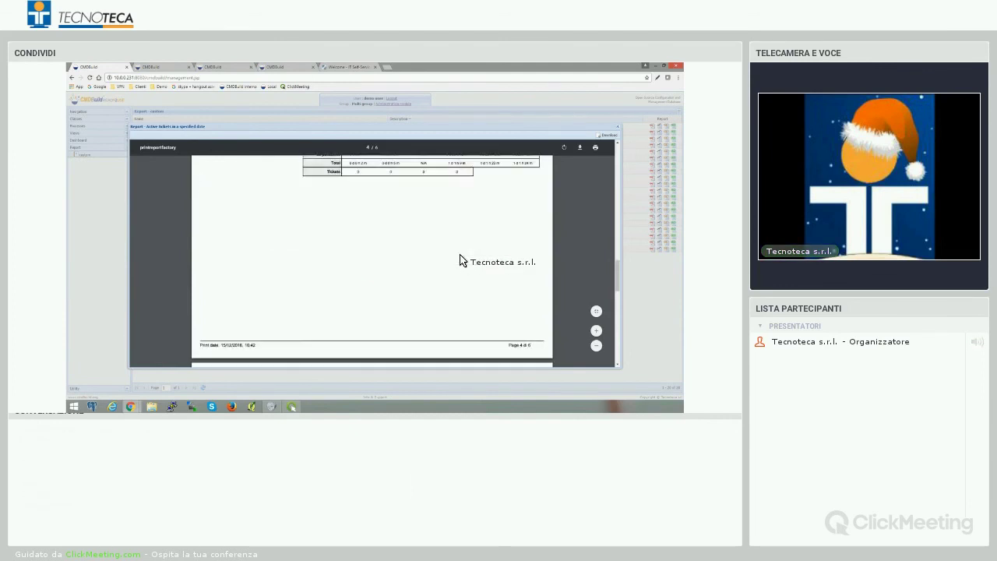
pyautogui.scroll(2, 460, 260)
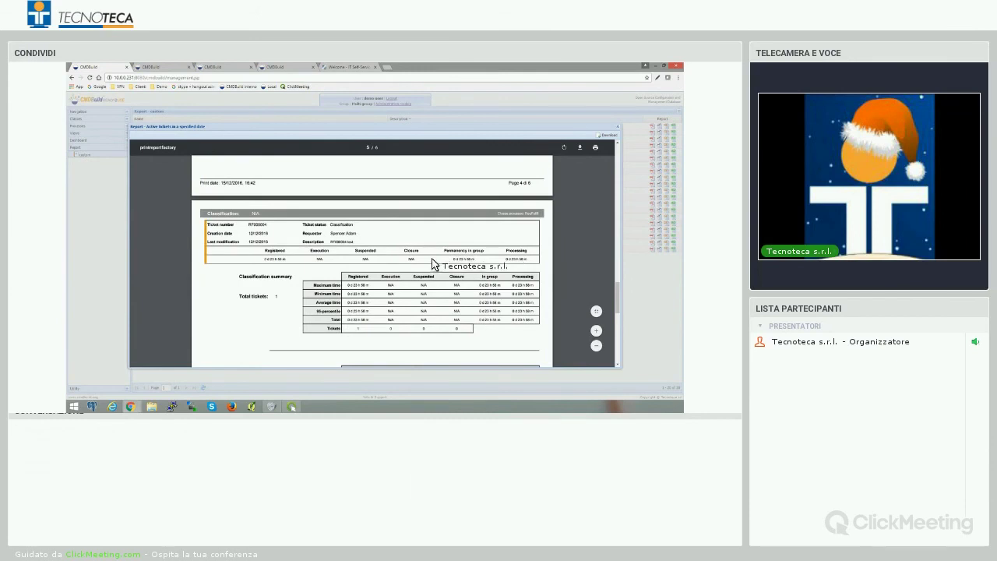
pyautogui.scroll(-5, 434, 262)
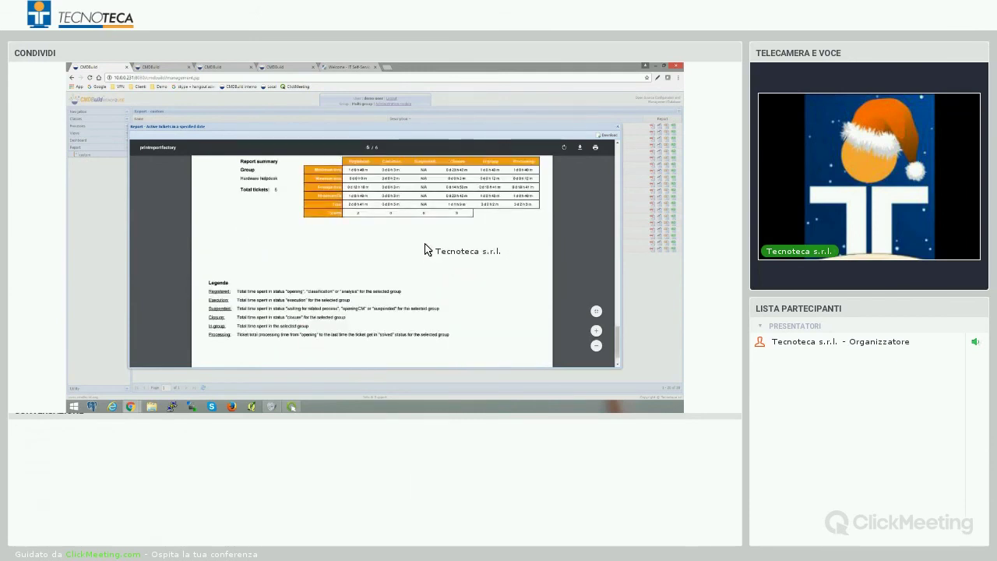
pyautogui.scroll(1, 424, 249)
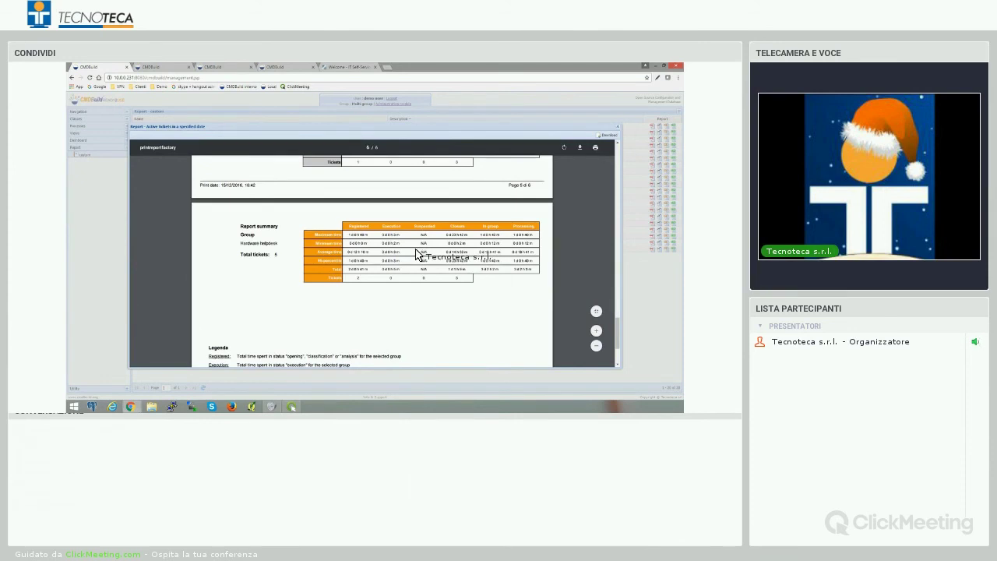
pyautogui.scroll(-1, 413, 255)
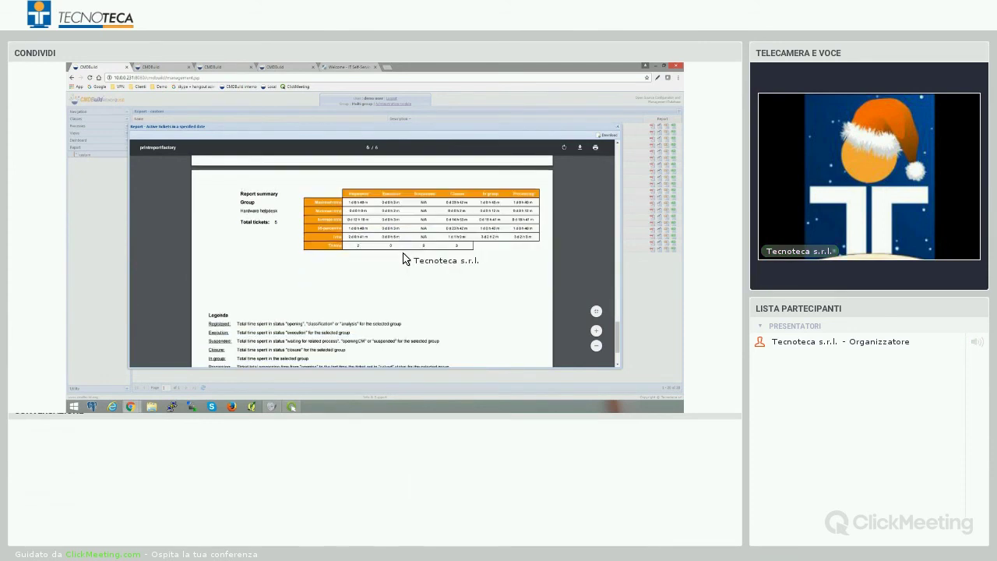
pyautogui.scroll(-2, 405, 259)
pyautogui.scroll(1, 617, 134)
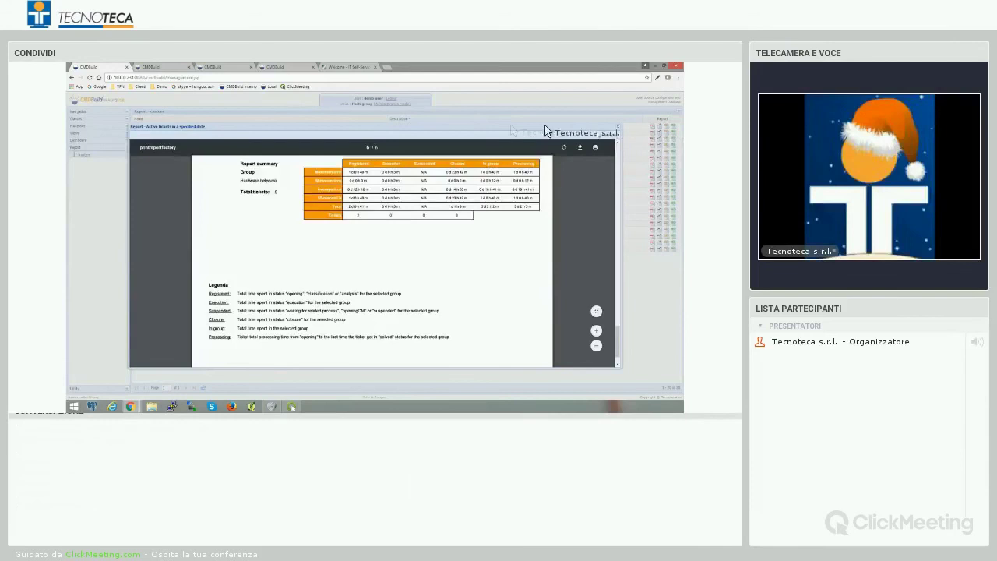